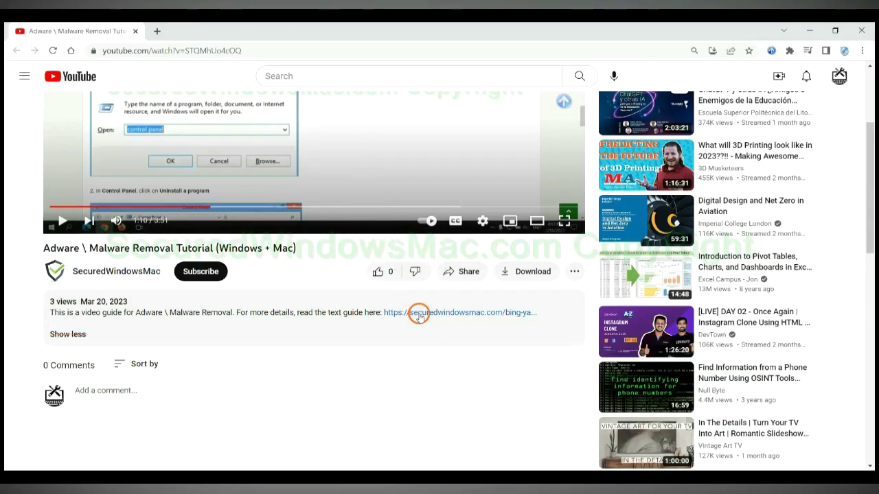
Step: Follow the securedwindowsmac.com link in the YouTube description to open the guide article
{"action": "left_click", "coordinate": [419, 314]}
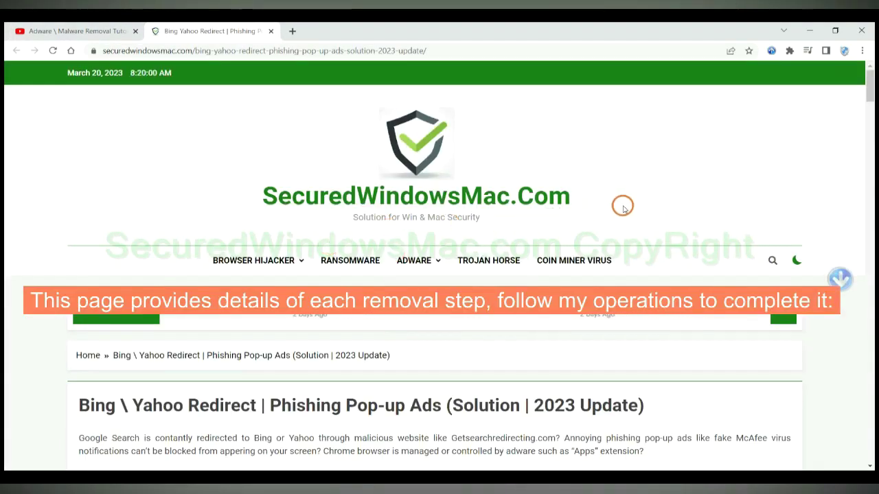
Step: Scroll to the 'Adware \ Malware Instant Automatic Removal' heading and SpyHunter download buttons
{"action": "scroll", "coordinate": [510, 265], "scroll_direction": "down", "scroll_amount": 10}
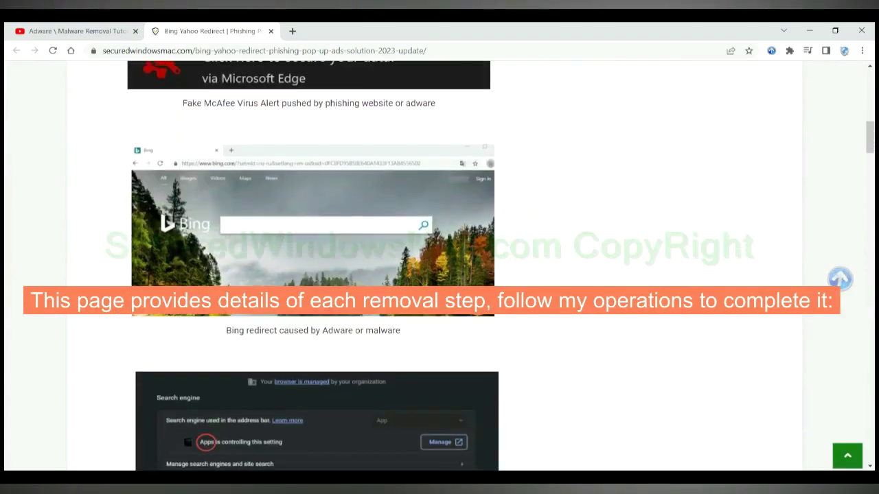
{"action": "scroll", "coordinate": [479, 305], "scroll_direction": "down", "scroll_amount": 5}
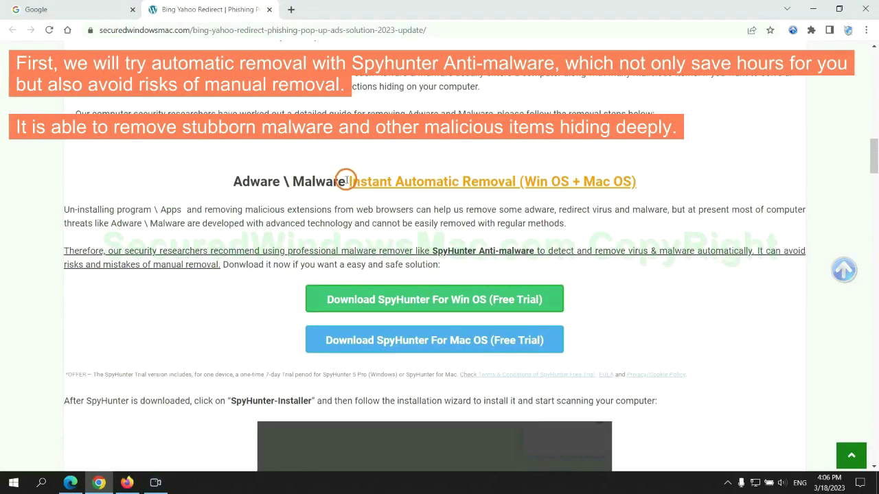
{"action": "left_click_drag", "start_coordinate": [348, 180], "coordinate": [514, 182]}
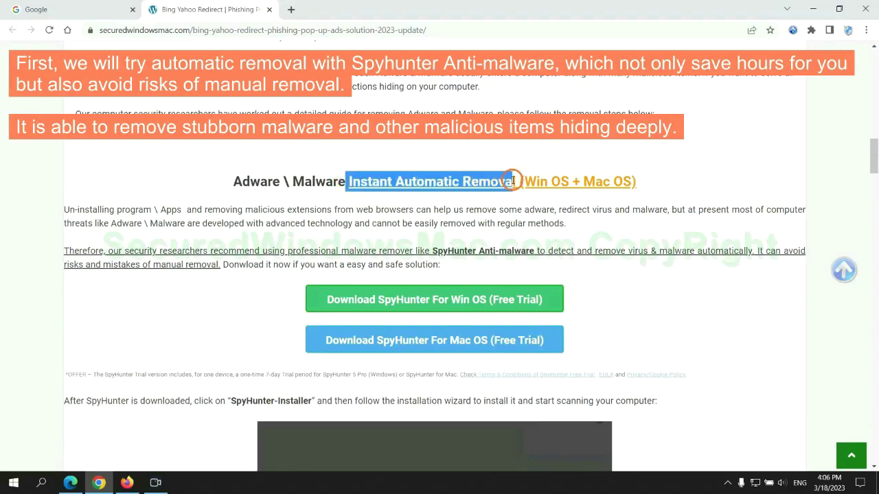
{"action": "left_click", "coordinate": [438, 154]}
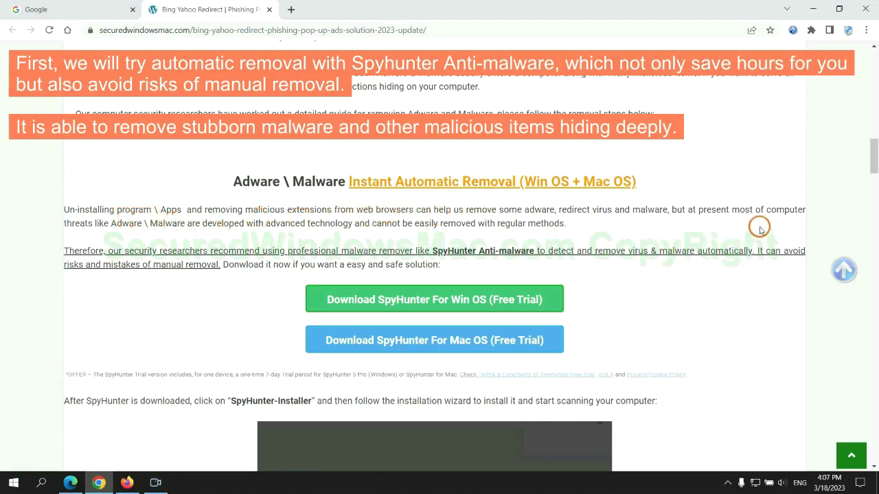
Step: Download the SpyHunter Windows installer, keep it despite the warning, and run SpyHunter-Installer.exe
{"action": "scroll", "coordinate": [308, 219], "scroll_direction": "down", "scroll_amount": 1}
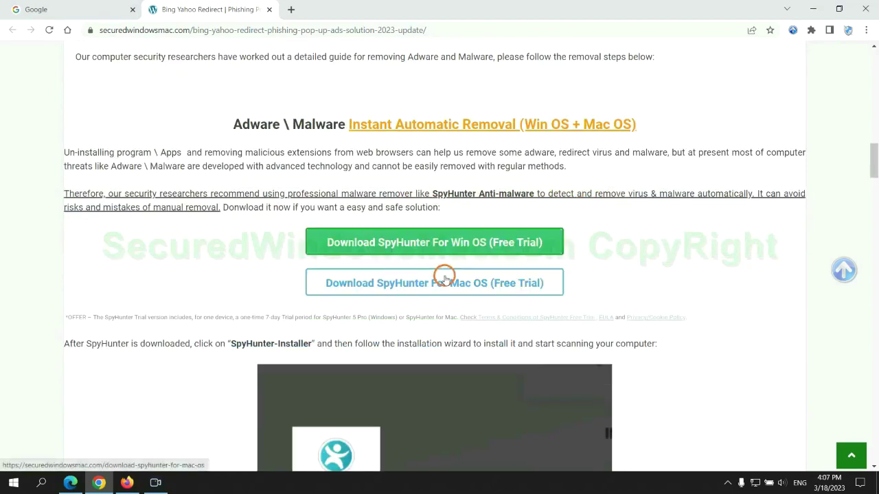
{"action": "scroll", "coordinate": [443, 275], "scroll_direction": "down", "scroll_amount": 1}
{"action": "scroll", "coordinate": [435, 261], "scroll_direction": "down", "scroll_amount": 1}
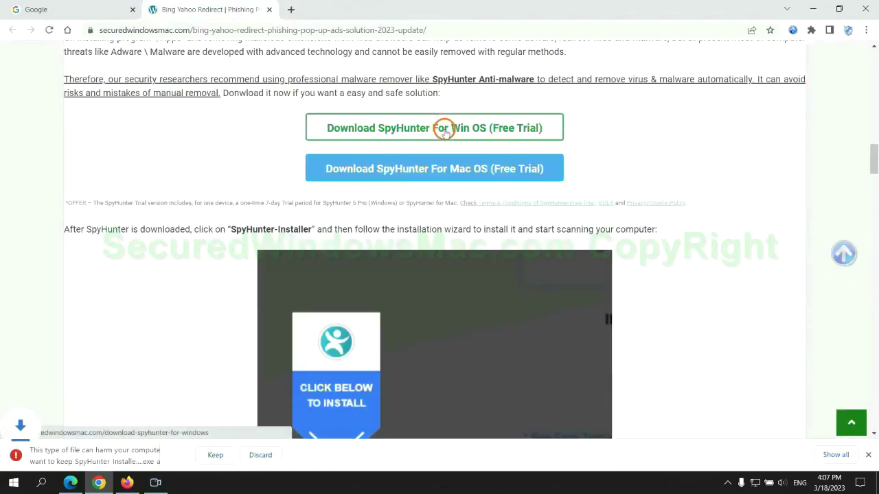
{"action": "left_click", "coordinate": [214, 456]}
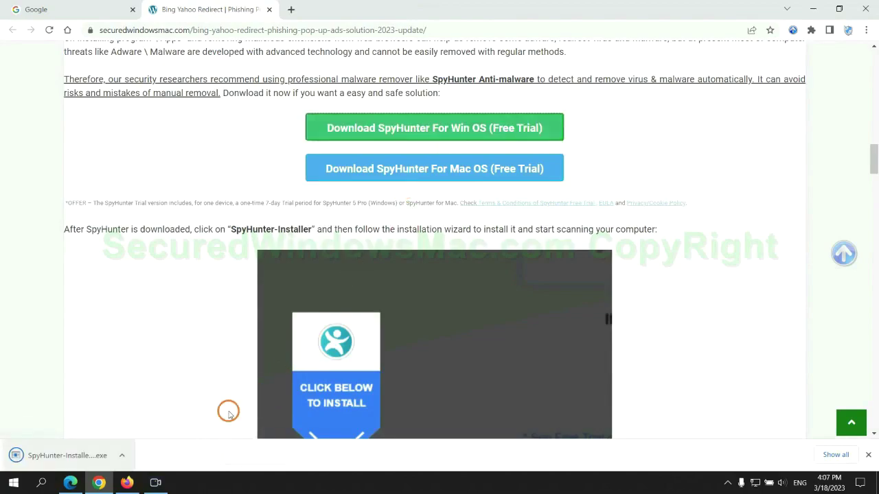
{"action": "left_click", "coordinate": [84, 455]}
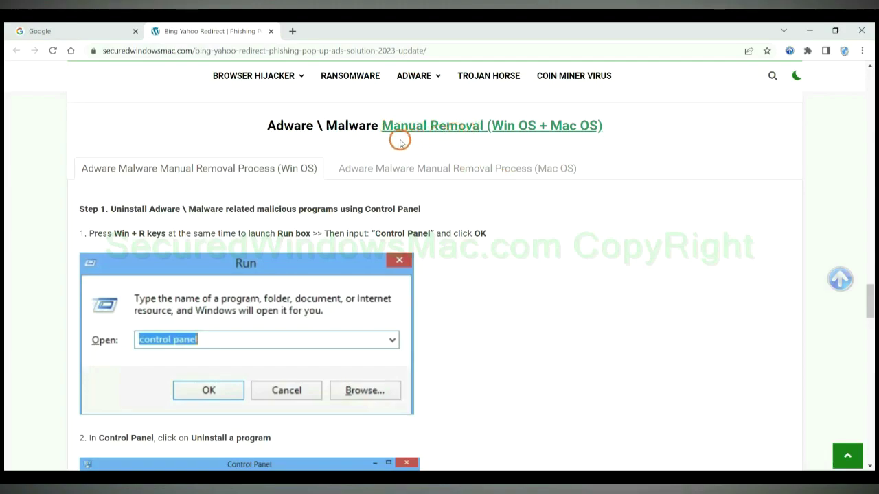
Step: Compare the Win OS and Mac OS manual removal headings and show the Mac OS steps
{"action": "left_click_drag", "start_coordinate": [495, 127], "coordinate": [527, 127]}
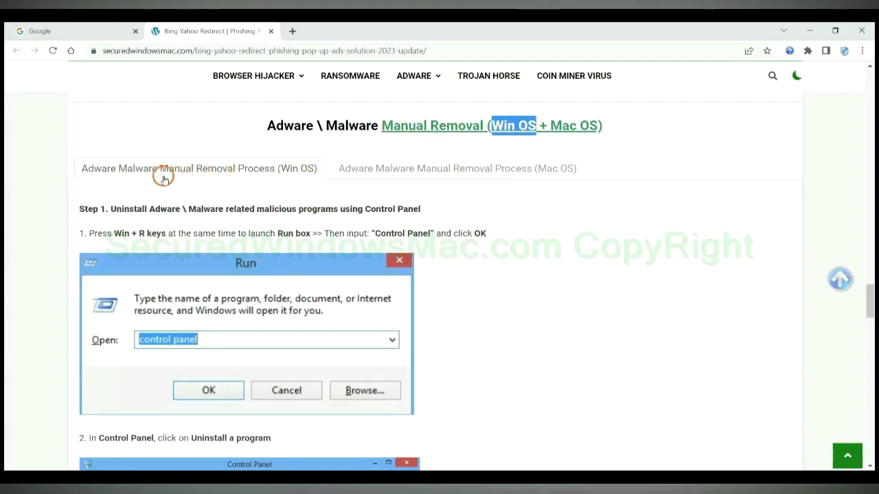
{"action": "left_click_drag", "start_coordinate": [550, 125], "coordinate": [597, 125]}
{"action": "left_click", "coordinate": [449, 166]}
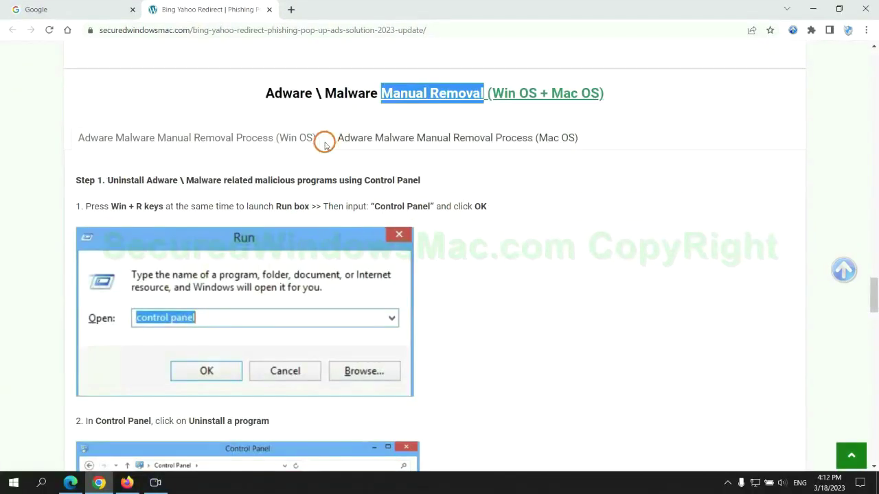
Step: Scroll to Step 1 on uninstalling unwanted programs in the Windows instructions
{"action": "scroll", "coordinate": [327, 240], "scroll_direction": "down", "scroll_amount": 1}
{"action": "scroll", "coordinate": [328, 242], "scroll_direction": "up", "scroll_amount": 2}
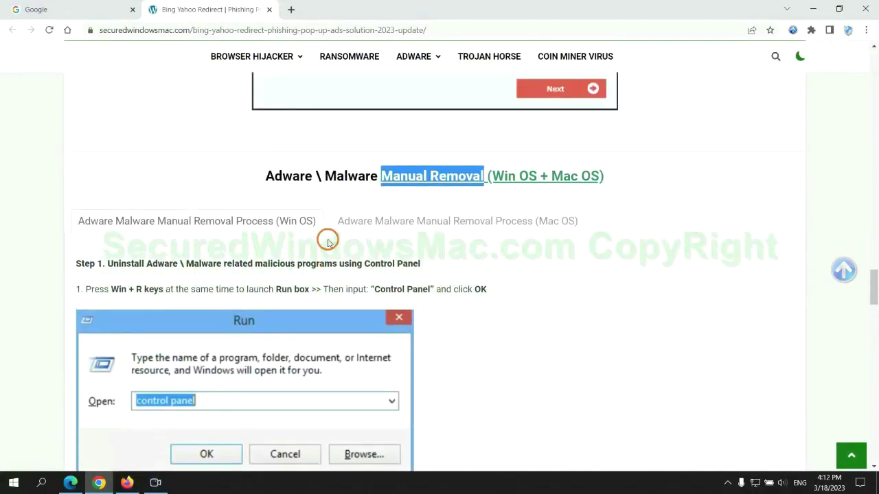
{"action": "scroll", "coordinate": [328, 242], "scroll_direction": "up", "scroll_amount": 1}
{"action": "scroll", "coordinate": [276, 227], "scroll_direction": "down", "scroll_amount": 3}
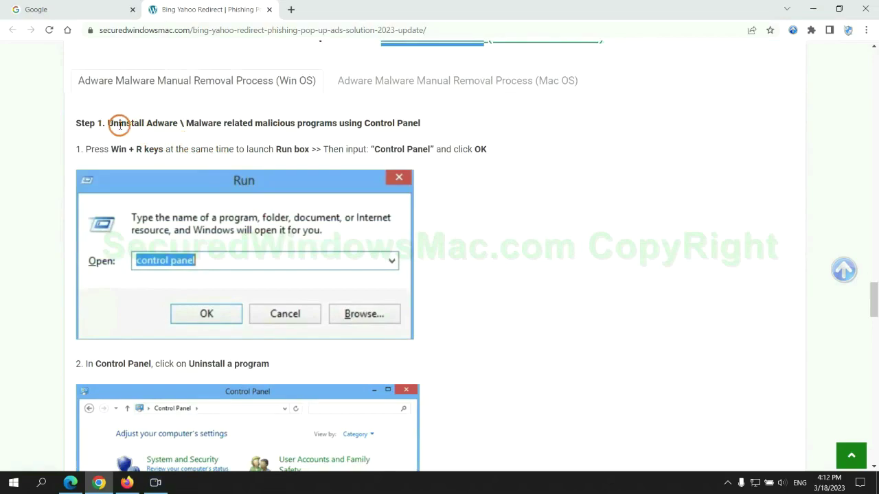
{"action": "left_click_drag", "start_coordinate": [118, 126], "coordinate": [337, 125]}
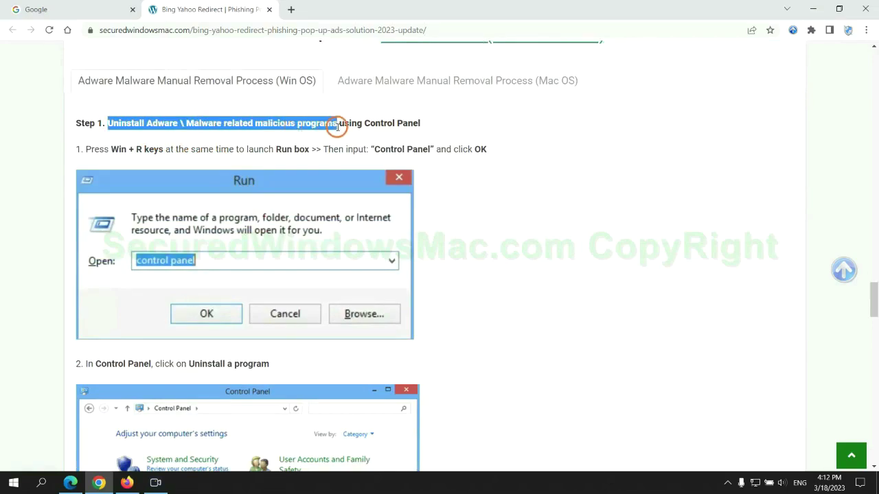
{"action": "left_click", "coordinate": [584, 180]}
{"action": "scroll", "coordinate": [547, 182], "scroll_direction": "down", "scroll_amount": 2}
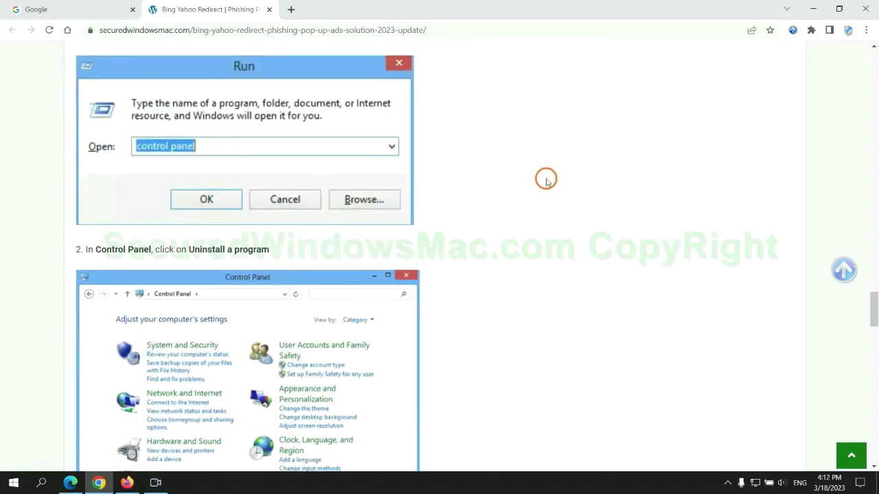
Step: Launch Control Panel by running 'control panel' from the Run dialog
{"action": "key", "text": "super+r"}
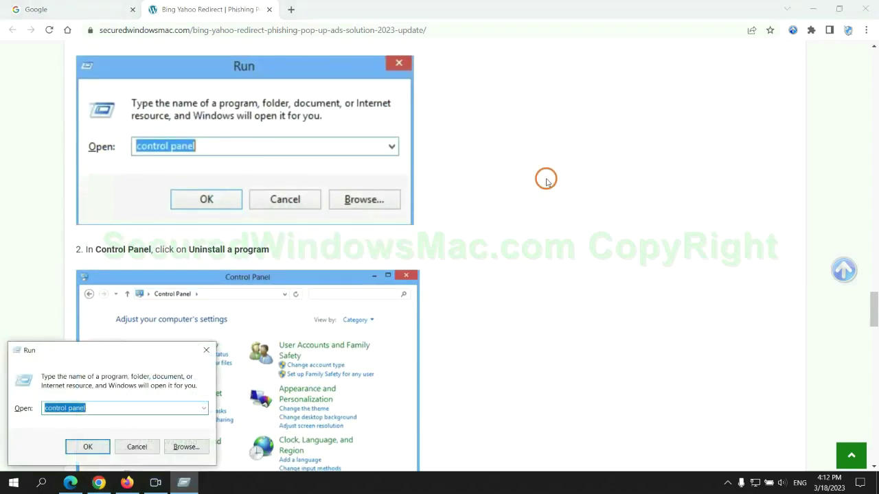
{"action": "type", "text": "contr"}
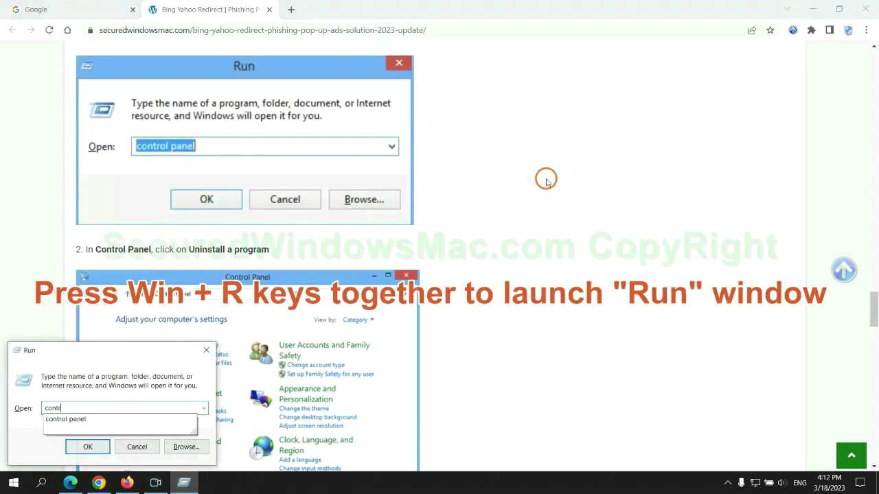
{"action": "type", "text": "ol pane"}
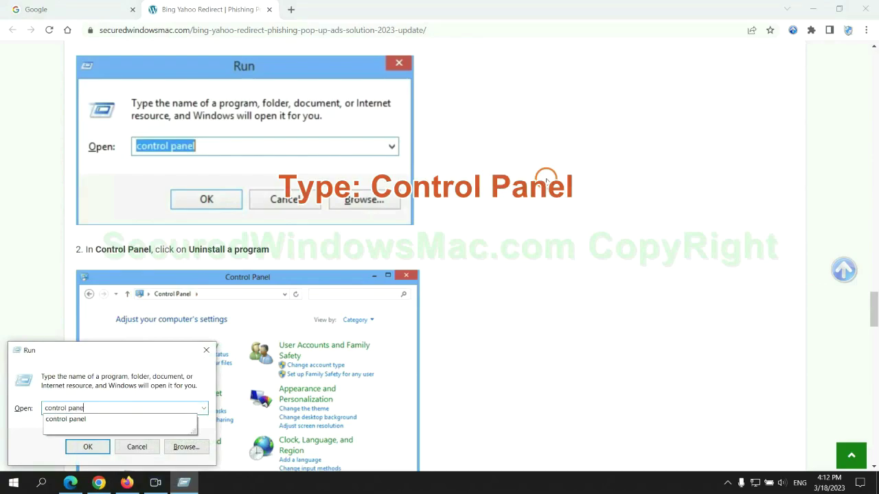
{"action": "type", "text": "l"}
{"action": "key", "text": "Return"}
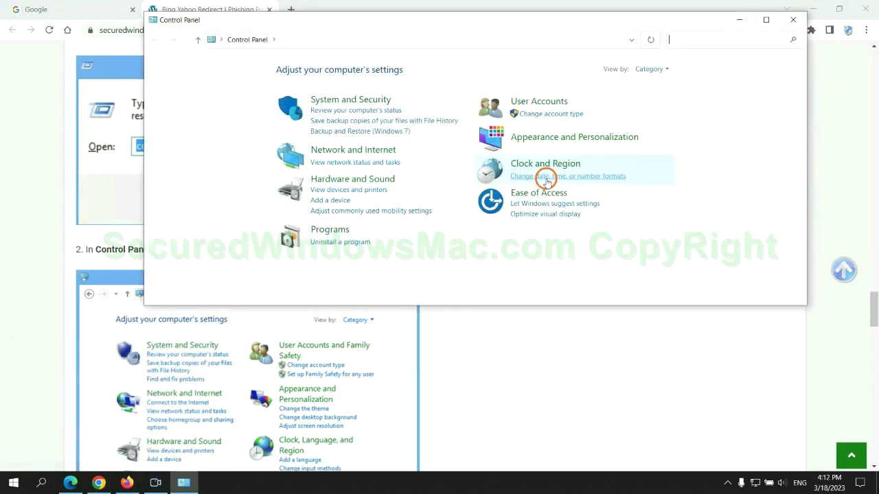
Step: Check Lantern's uninstall options in Programs and Features, then close the window
{"action": "left_click", "coordinate": [347, 241]}
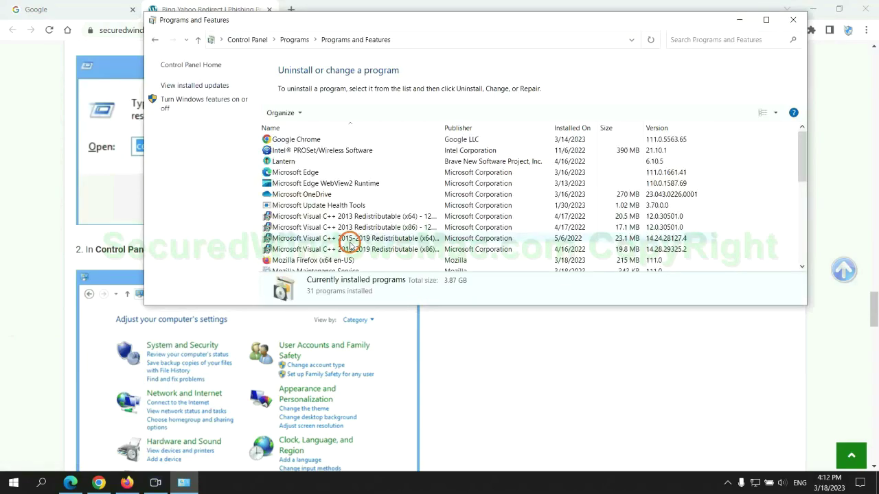
{"action": "left_click", "coordinate": [302, 163]}
{"action": "right_click", "coordinate": [308, 166]}
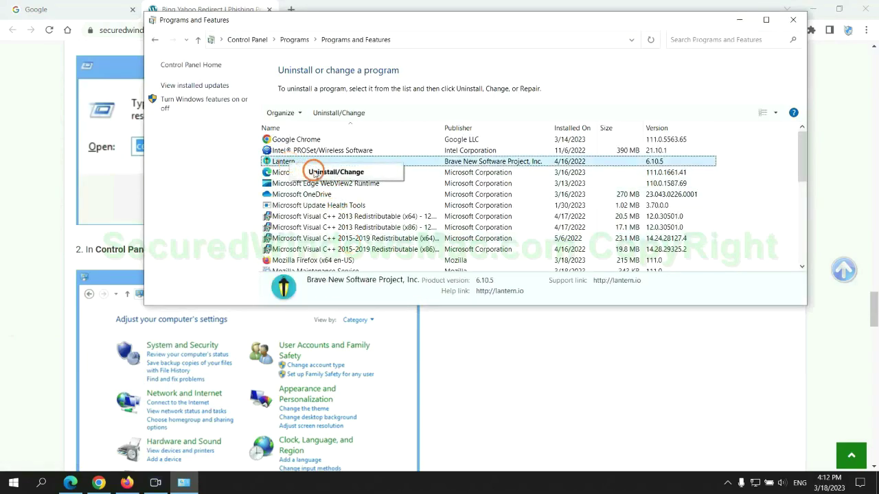
{"action": "left_click", "coordinate": [793, 20]}
{"action": "left_click", "coordinate": [793, 19]}
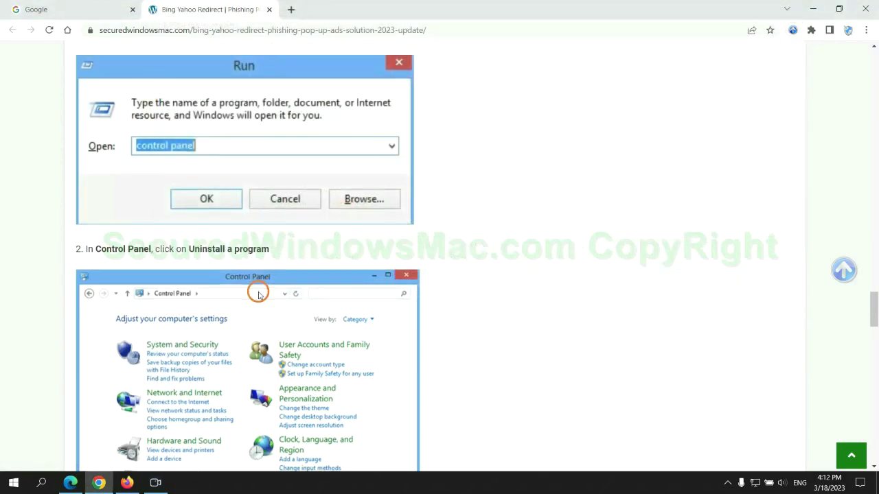
Step: Read 'Step 2. Remove Adware \ Malware related malicious extension', then bring Microsoft Edge forward
{"action": "scroll", "coordinate": [258, 294], "scroll_direction": "down", "scroll_amount": 6}
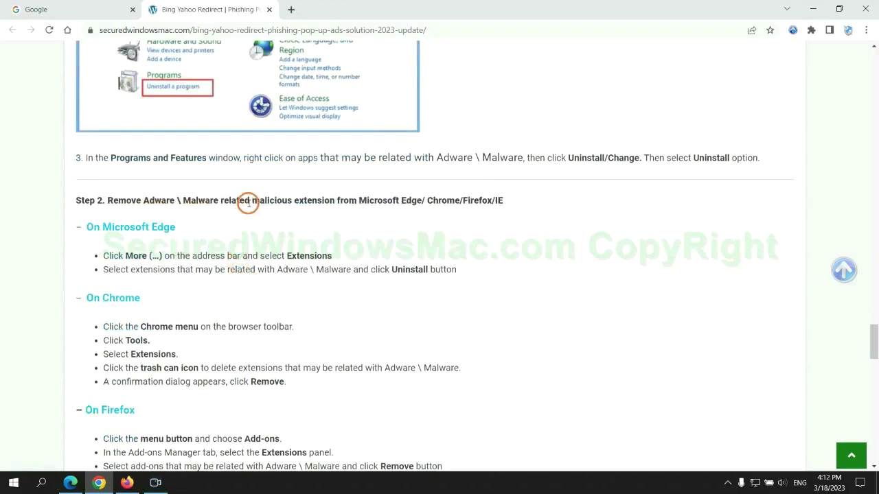
{"action": "left_click_drag", "start_coordinate": [248, 204], "coordinate": [338, 204]}
{"action": "left_click", "coordinate": [350, 220]}
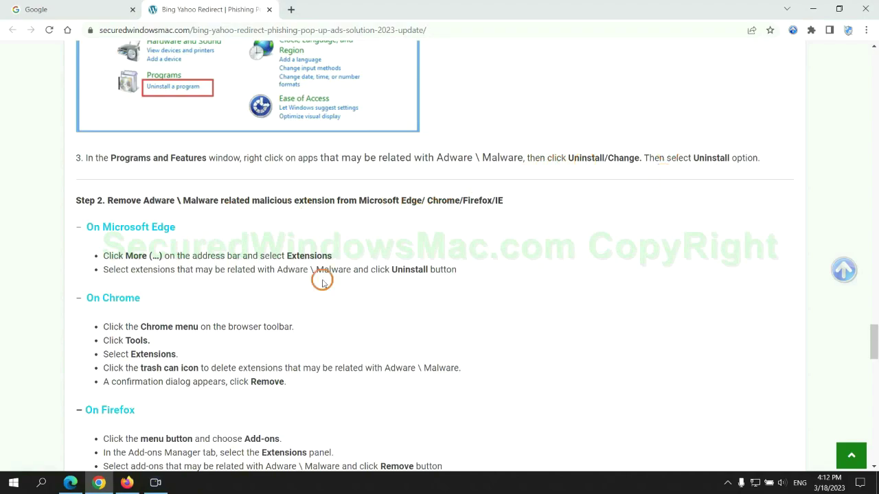
{"action": "left_click", "coordinate": [72, 481]}
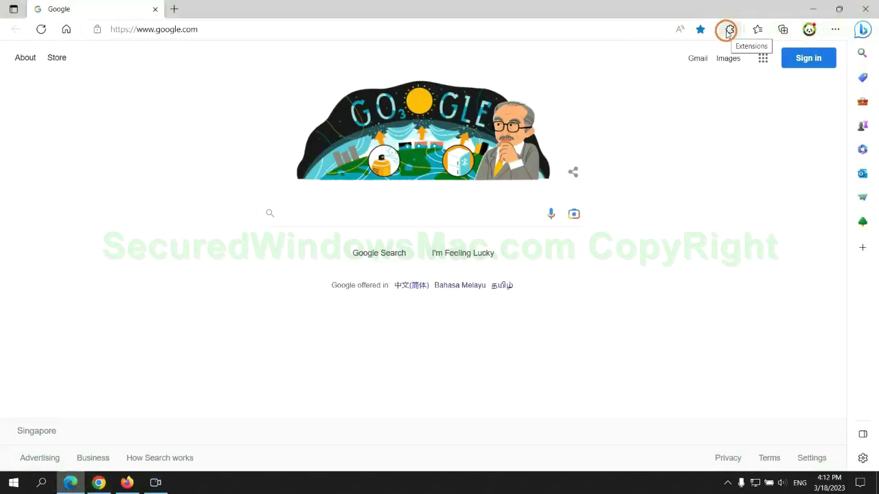
Step: Remove McAfee WebAdvisor from Edge's Manage extensions page, close the tab, and return to Chrome
{"action": "left_click", "coordinate": [728, 31]}
{"action": "left_click", "coordinate": [609, 92]}
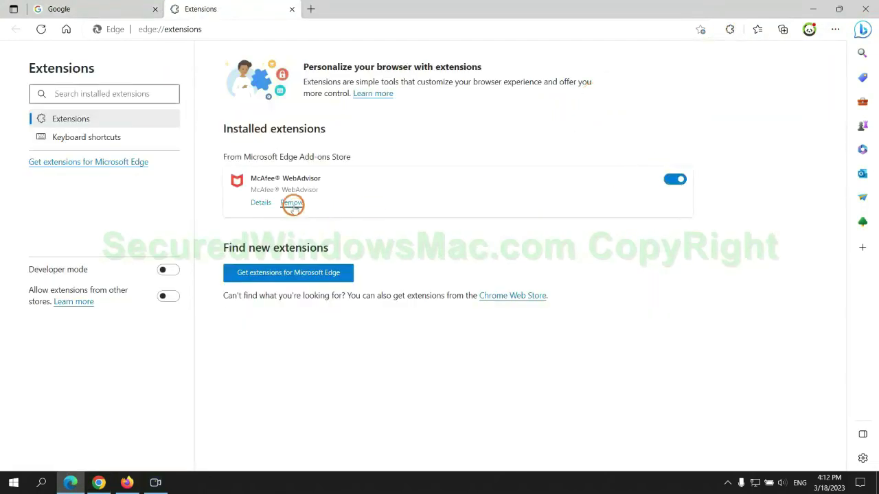
{"action": "left_click", "coordinate": [292, 204]}
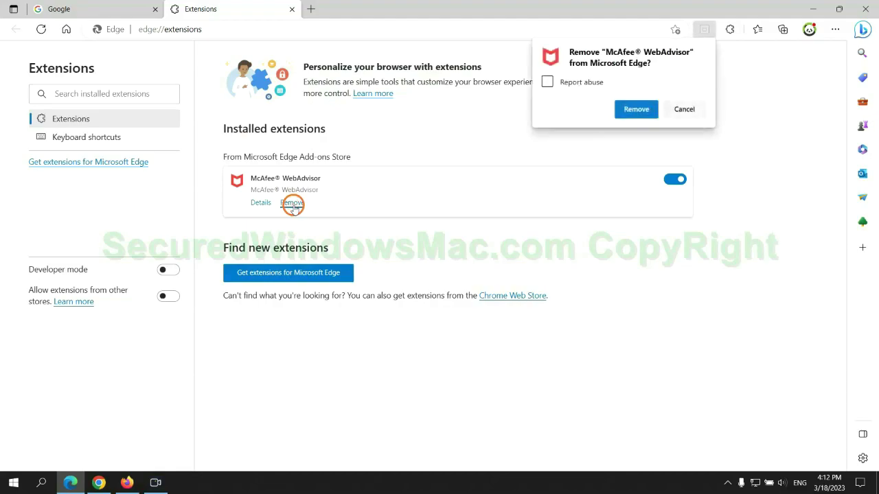
{"action": "left_click", "coordinate": [632, 109]}
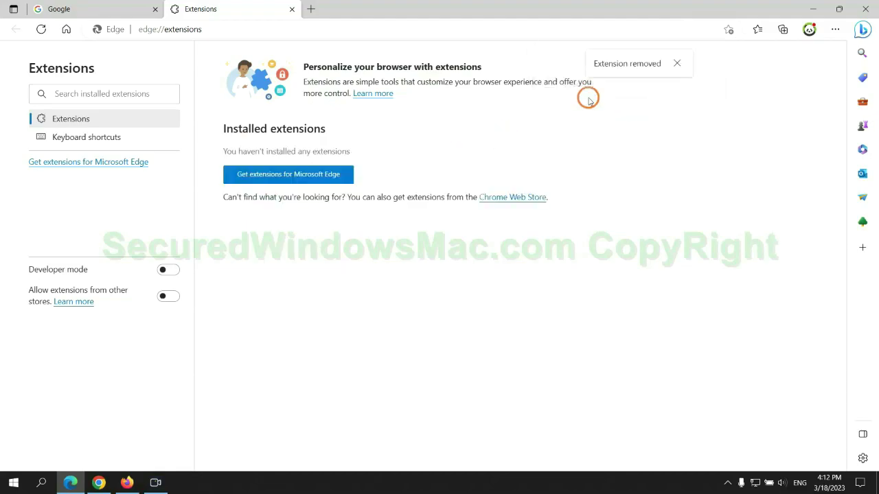
{"action": "left_click", "coordinate": [291, 10]}
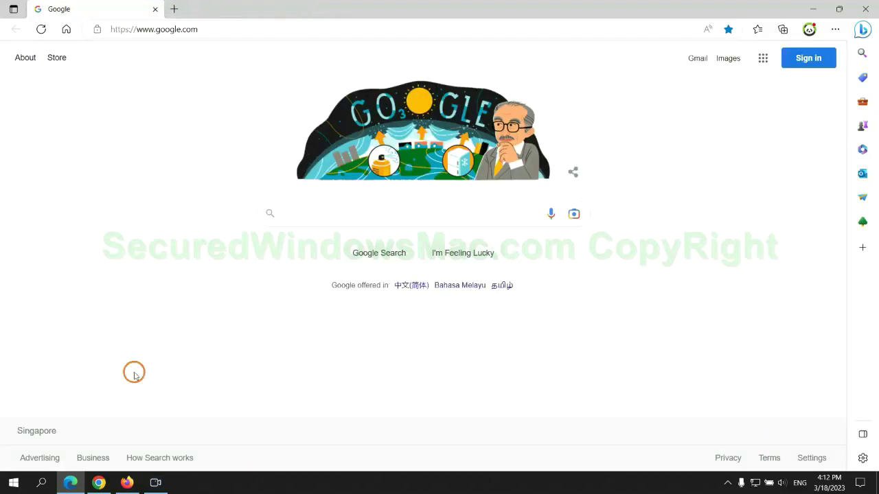
{"action": "left_click", "coordinate": [107, 484]}
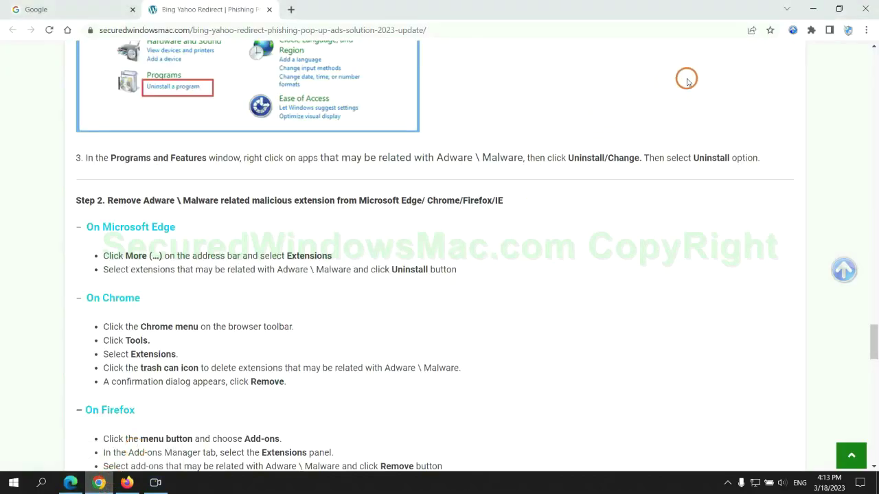
Step: Remove Ecosia from Chrome's extensions, close its farewell feedback tab, and switch to Firefox
{"action": "left_click", "coordinate": [812, 30]}
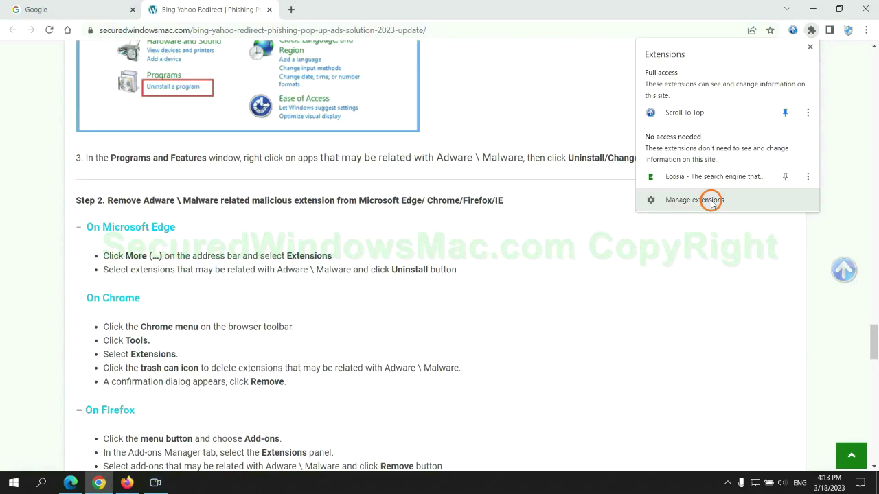
{"action": "left_click", "coordinate": [715, 200]}
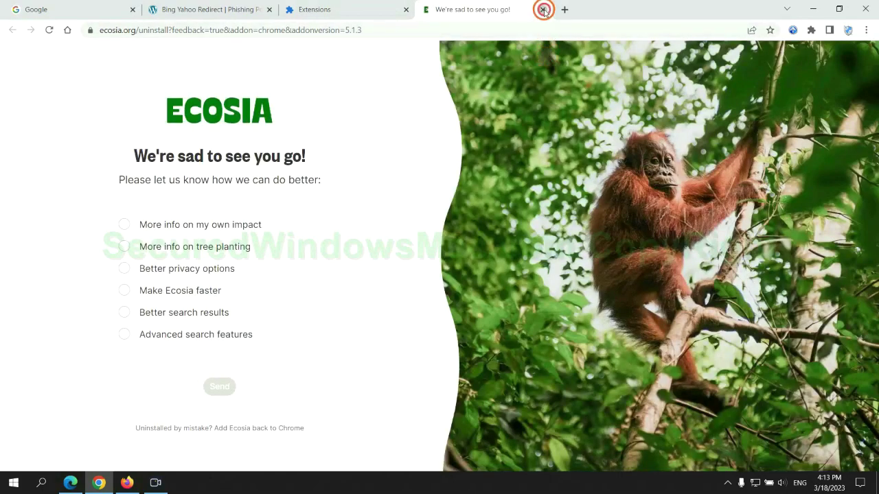
{"action": "left_click", "coordinate": [543, 8]}
{"action": "left_click", "coordinate": [127, 482]}
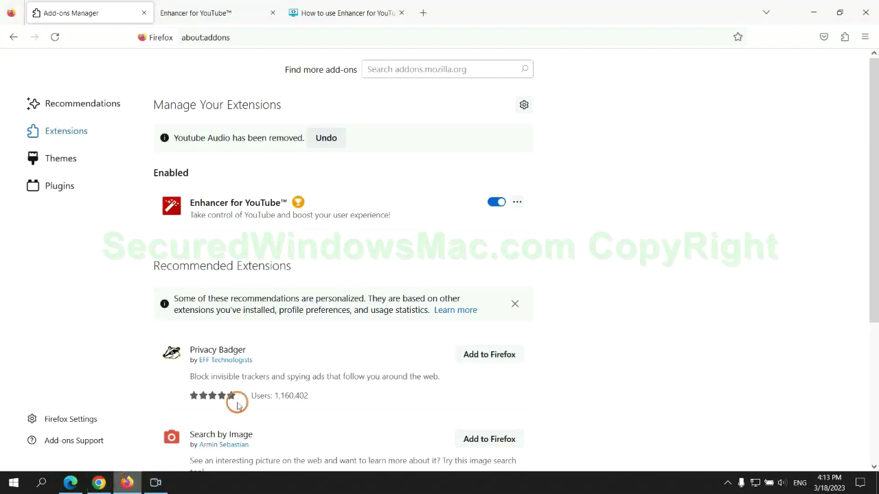
Step: Remove Enhancer for YouTube™ from Firefox's Add-ons Manager through its card menu and confirm
{"action": "left_click", "coordinate": [843, 38]}
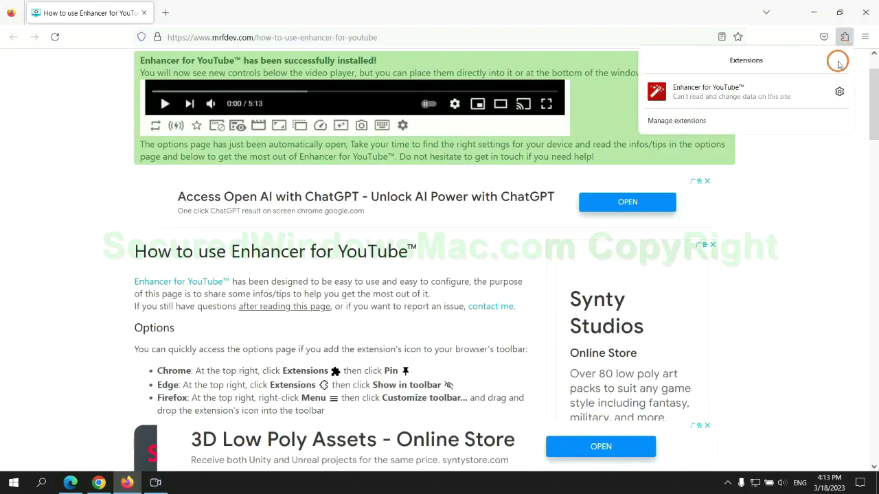
{"action": "left_click", "coordinate": [758, 120]}
{"action": "left_click", "coordinate": [516, 168]}
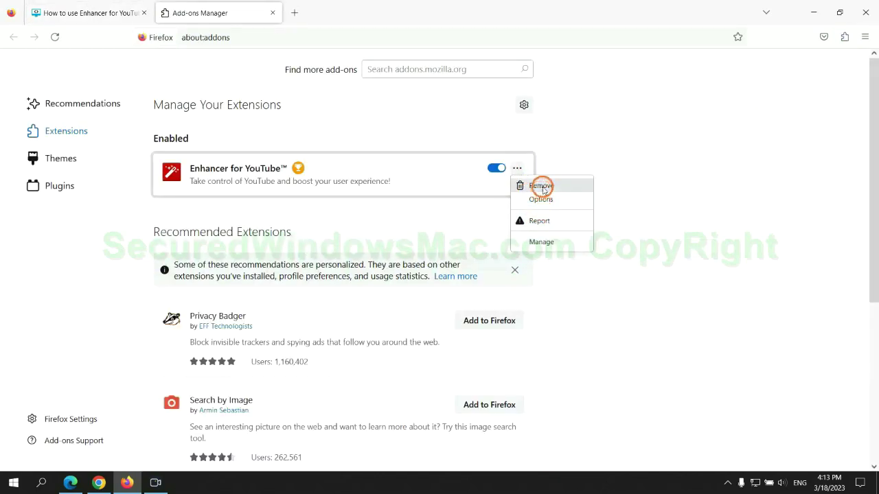
{"action": "left_click", "coordinate": [539, 185]}
{"action": "left_click", "coordinate": [488, 105]}
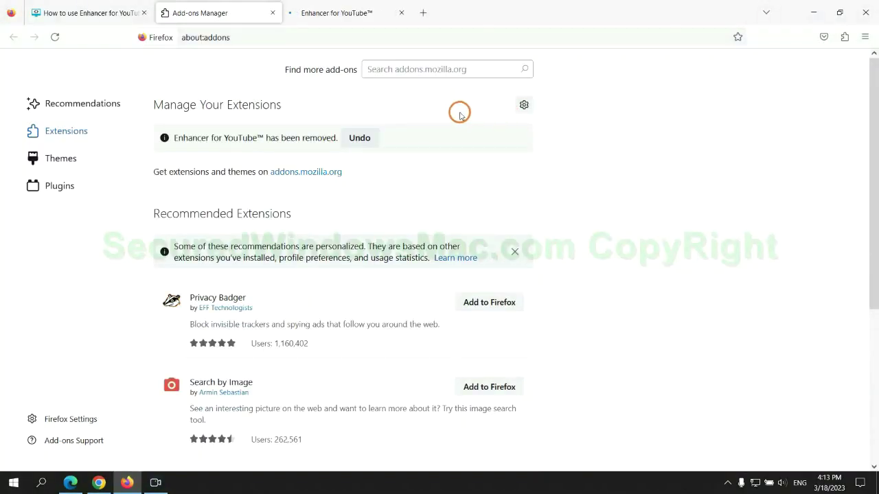
Step: Return to the Chrome guide and scroll through the Step 3 registry section
{"action": "key", "text": "alt+Tab"}
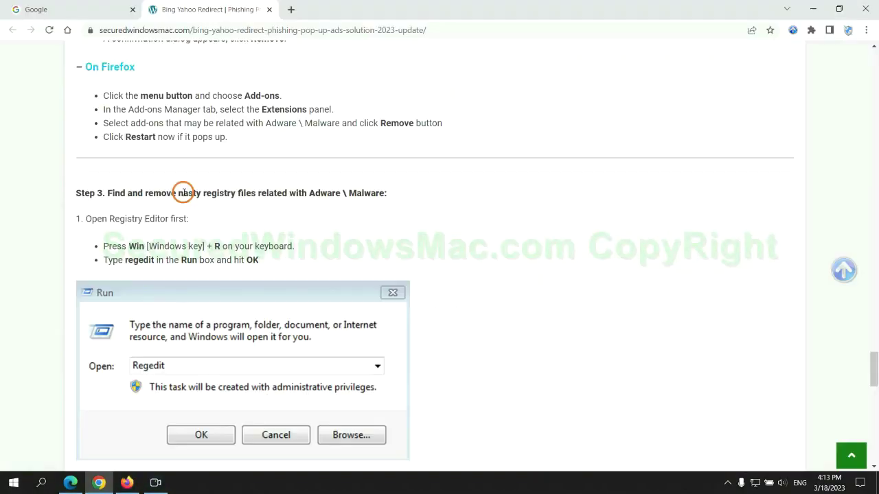
{"action": "left_click_drag", "start_coordinate": [203, 193], "coordinate": [254, 205]}
{"action": "left_click", "coordinate": [255, 213]}
{"action": "scroll", "coordinate": [243, 202], "scroll_direction": "down", "scroll_amount": 2}
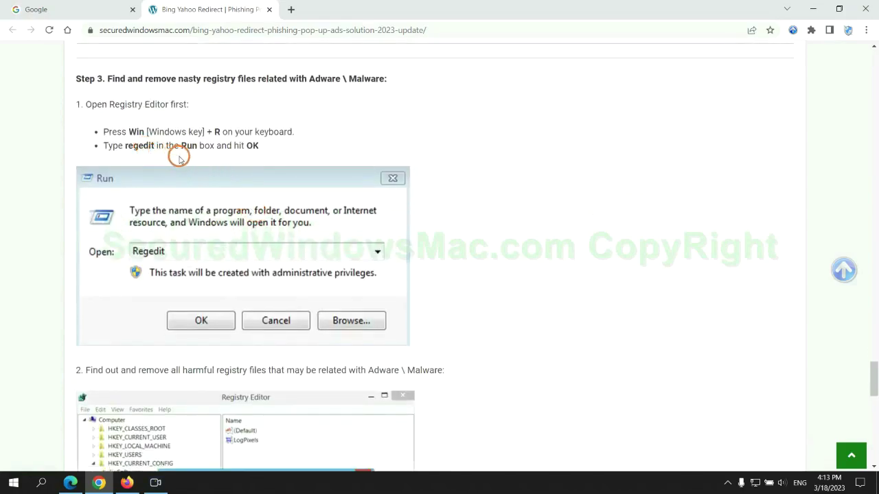
Step: Launch Registry Editor from Run, find 'Apps', and bring up actions for StoreAppsOnTaskbar
{"action": "key", "text": "super+r"}
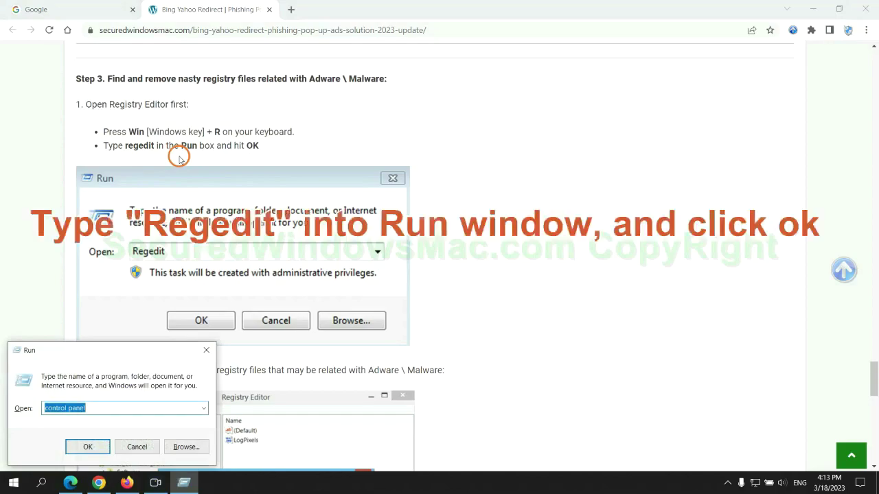
{"action": "type", "text": "regedi"}
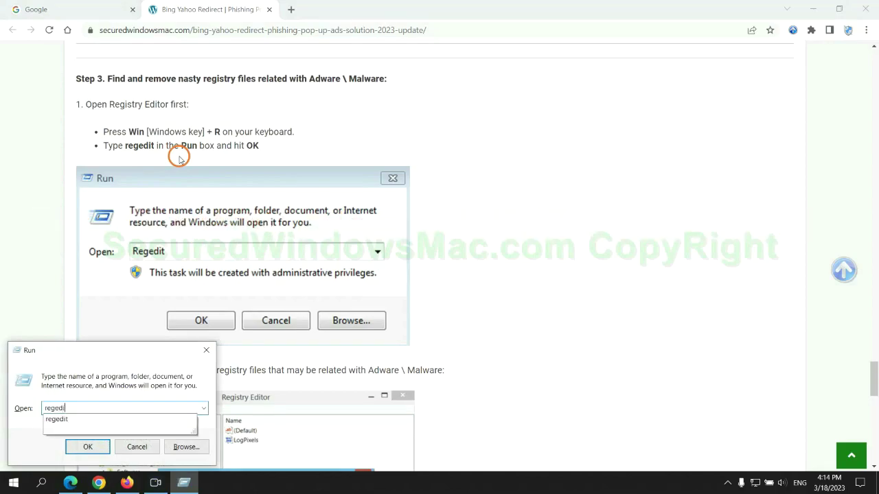
{"action": "key", "text": "Return"}
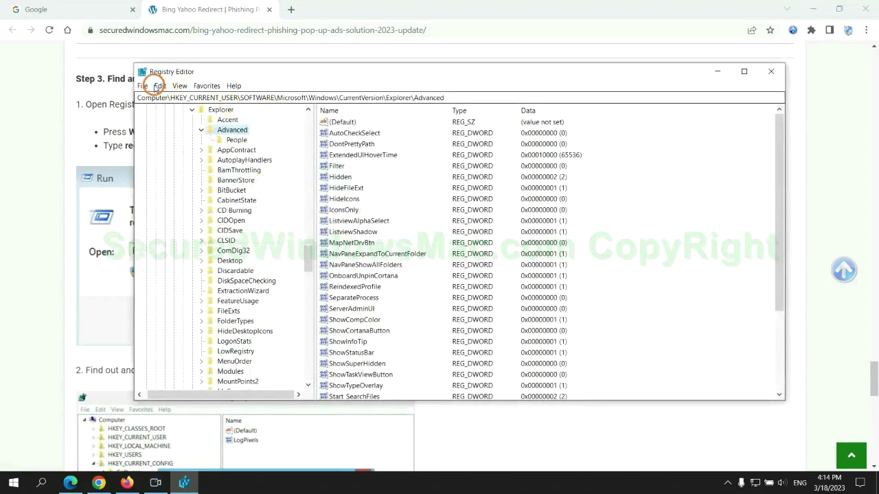
{"action": "left_click", "coordinate": [160, 85]}
{"action": "left_click", "coordinate": [218, 165]}
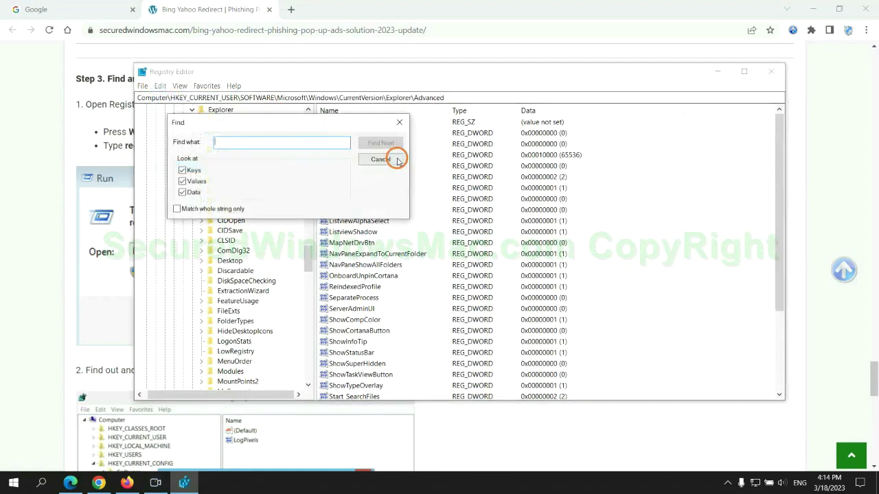
{"action": "type", "text": "App"}
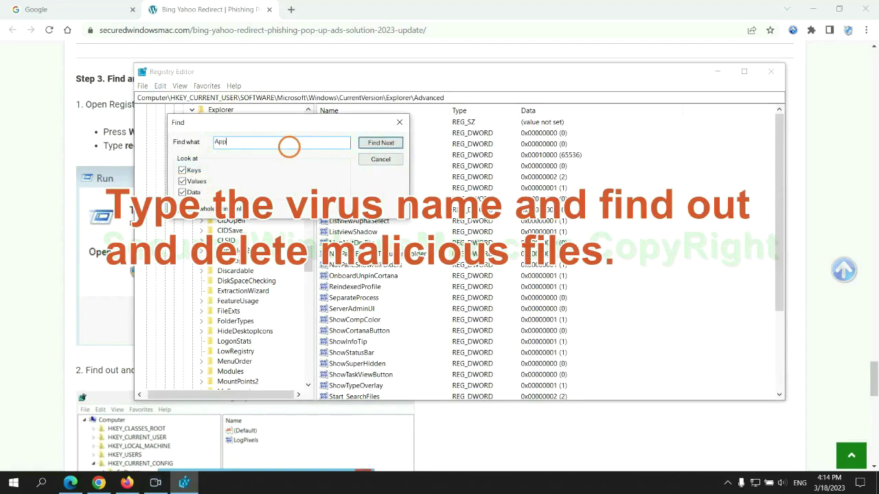
{"action": "type", "text": "s"}
{"action": "key", "text": "Return"}
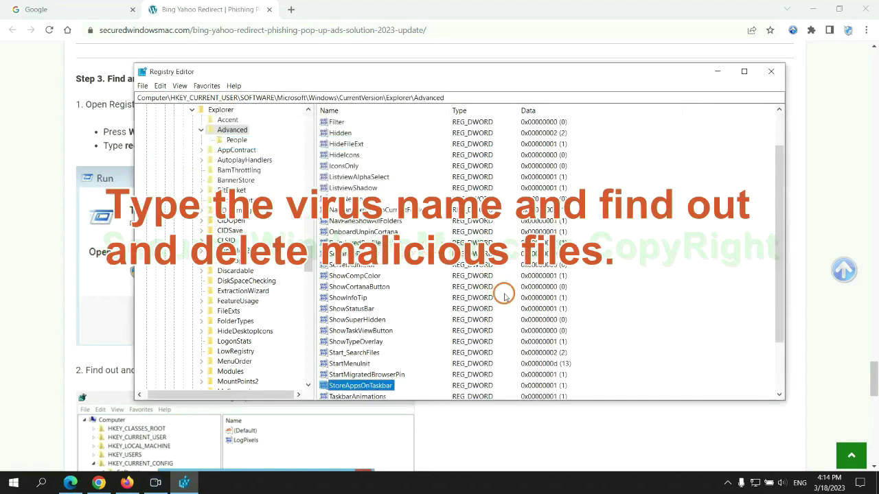
{"action": "scroll", "coordinate": [502, 290], "scroll_direction": "down", "scroll_amount": 2}
{"action": "right_click", "coordinate": [397, 324]}
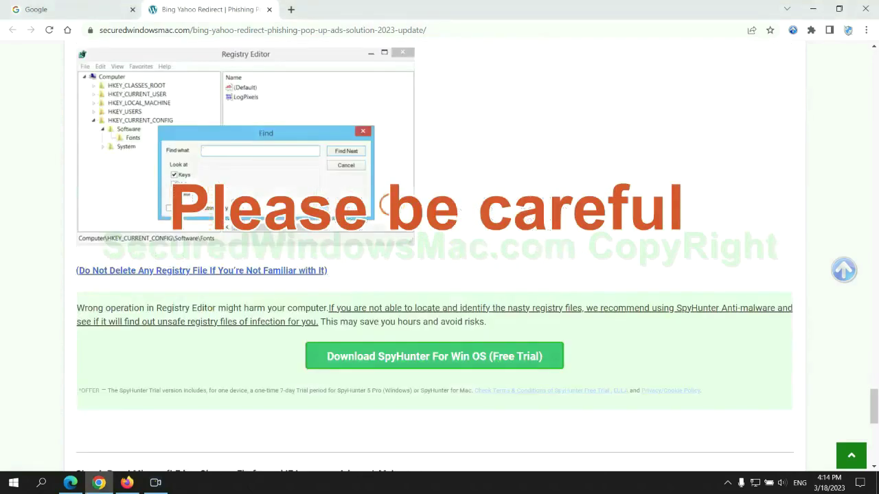
Step: Scroll the guide down to Step 4 and highlight the word Reset
{"action": "scroll", "coordinate": [388, 204], "scroll_direction": "down", "scroll_amount": 1}
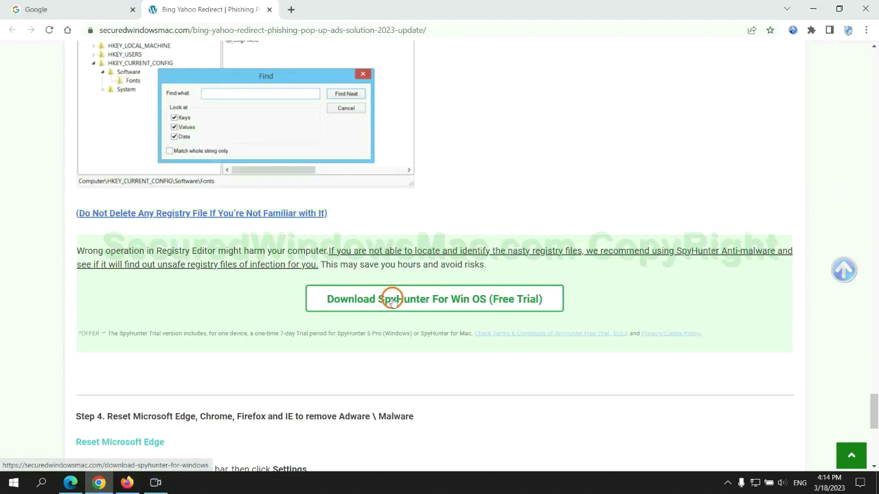
{"action": "scroll", "coordinate": [392, 298], "scroll_direction": "down", "scroll_amount": 6}
{"action": "double_click", "coordinate": [117, 73]}
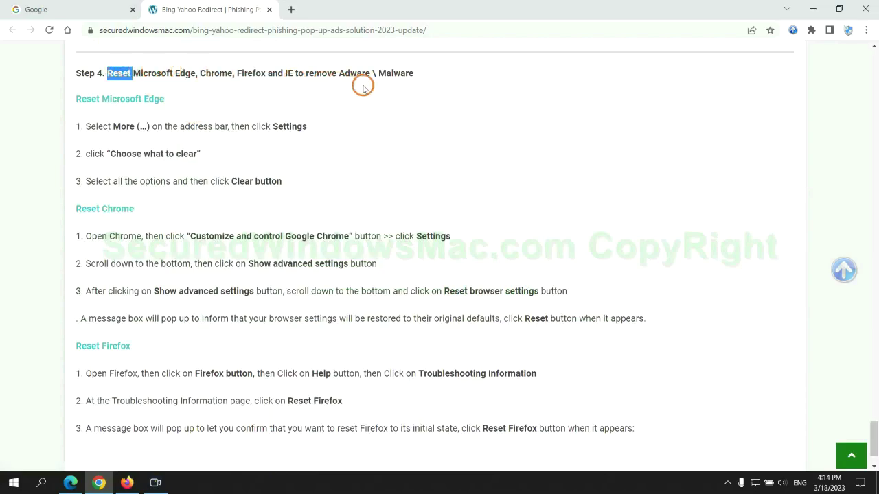
Step: In Edge's Privacy, search and services settings, bring up Clear browsing data set to All time
{"action": "left_click", "coordinate": [69, 480]}
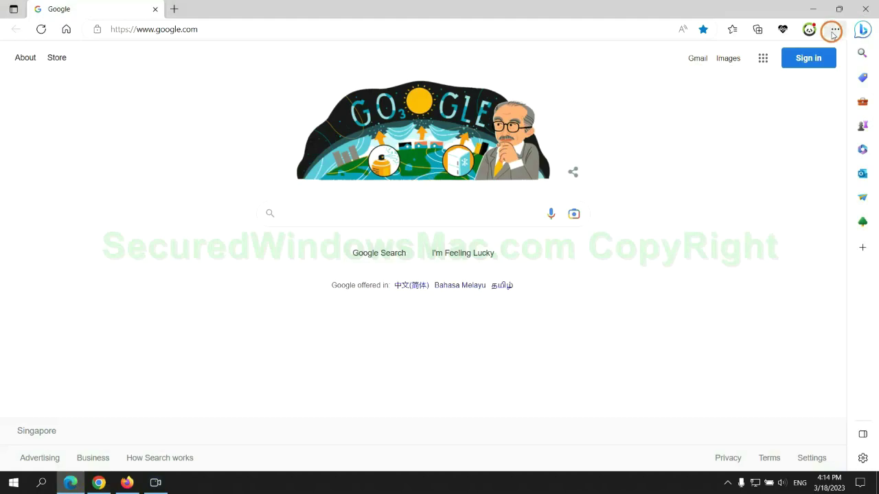
{"action": "left_click", "coordinate": [832, 31]}
{"action": "left_click", "coordinate": [690, 421]}
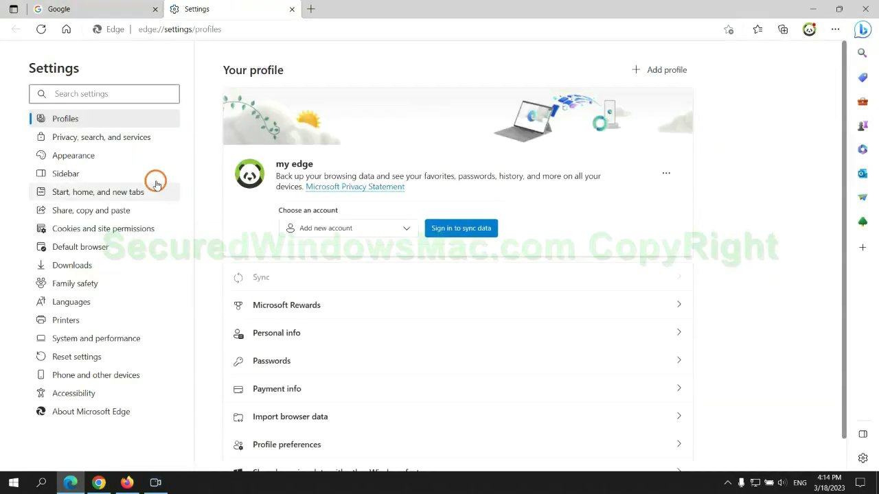
{"action": "left_click", "coordinate": [144, 143]}
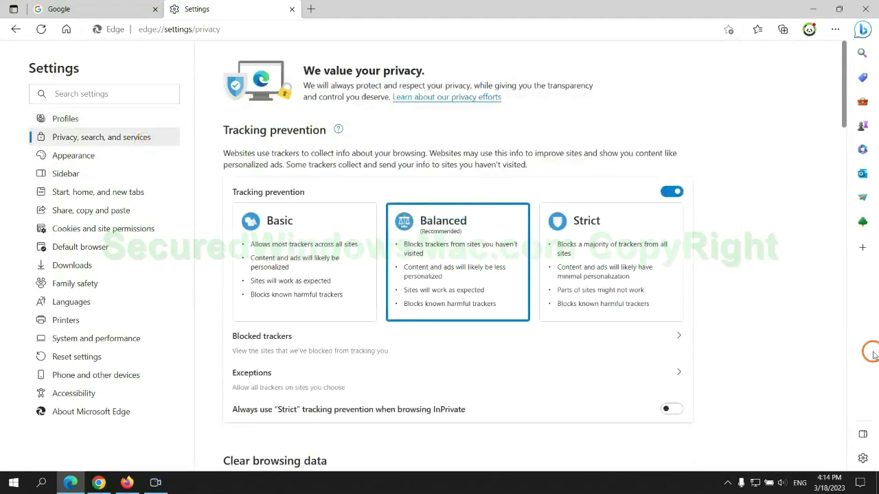
{"action": "scroll", "coordinate": [718, 304], "scroll_direction": "down", "scroll_amount": 3}
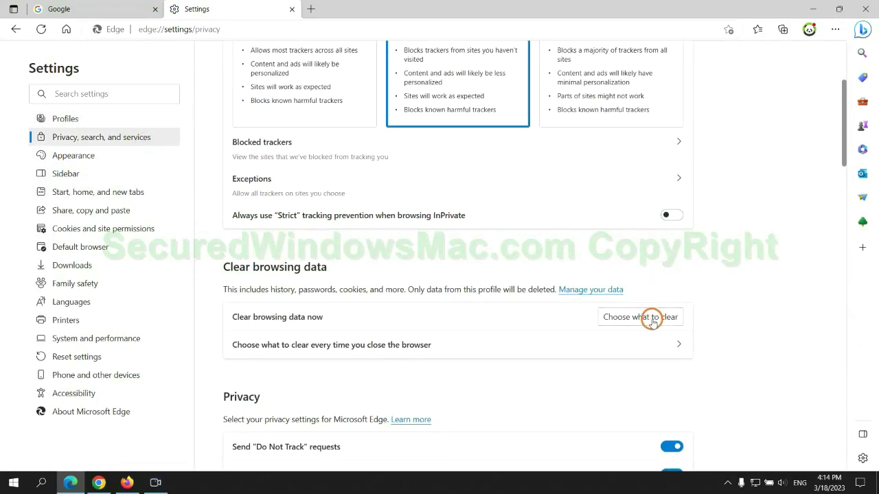
{"action": "left_click", "coordinate": [651, 318]}
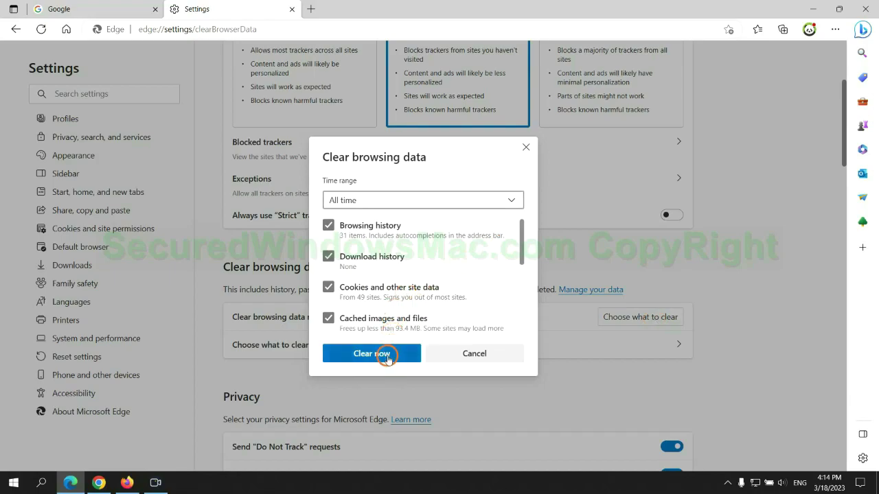
Step: Reset Chrome using Restore settings to their original defaults, confirming with Reset settings
{"action": "left_click", "coordinate": [99, 483]}
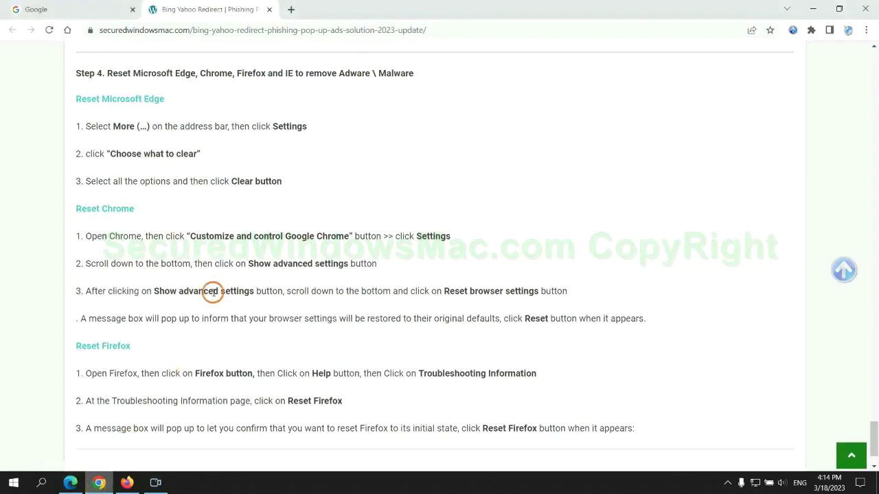
{"action": "left_click", "coordinate": [864, 30]}
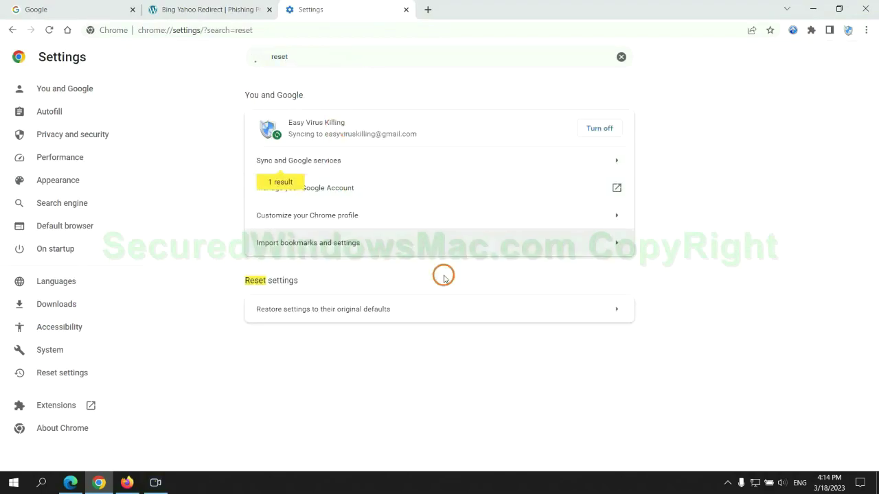
{"action": "left_click", "coordinate": [462, 306]}
{"action": "left_click", "coordinate": [544, 299]}
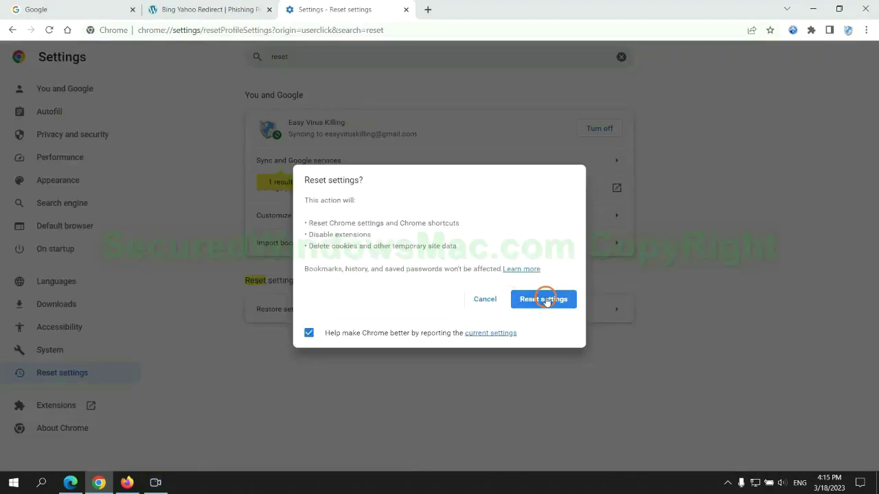
Step: From Firefox's Help > More troubleshooting information page, start Refresh Firefox
{"action": "left_click", "coordinate": [126, 481]}
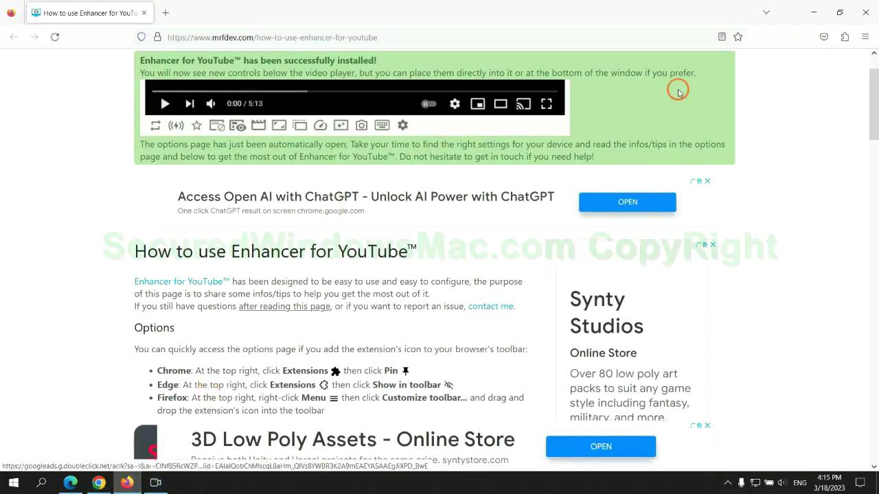
{"action": "left_click", "coordinate": [858, 44]}
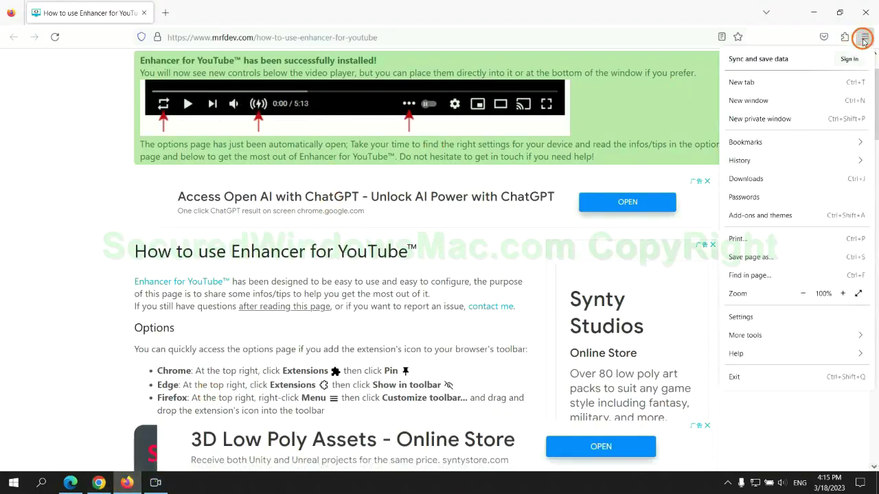
{"action": "left_click", "coordinate": [746, 353]}
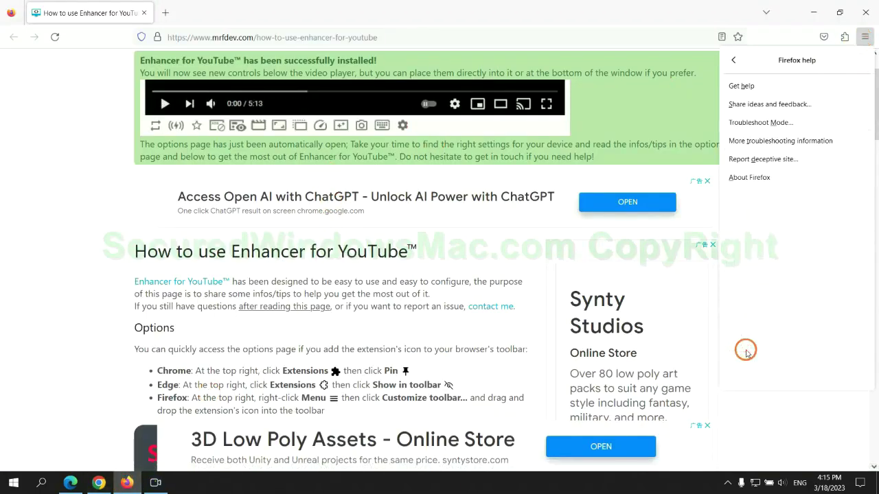
{"action": "left_click", "coordinate": [783, 142]}
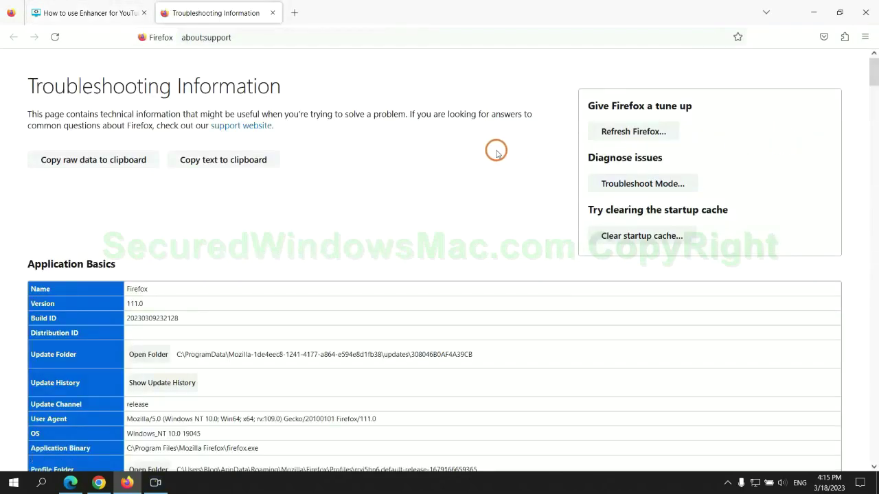
{"action": "left_click", "coordinate": [601, 133]}
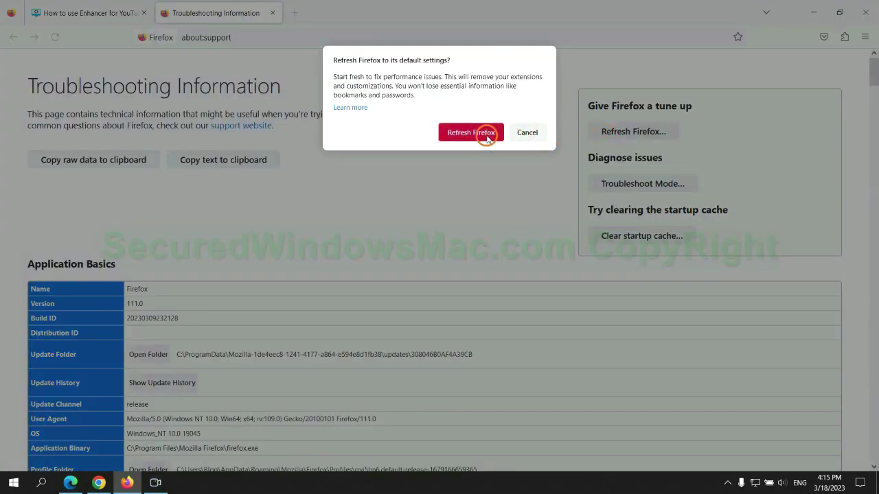
Step: Switch back to the guide in Chrome from the taskbar
{"action": "left_click", "coordinate": [98, 482]}
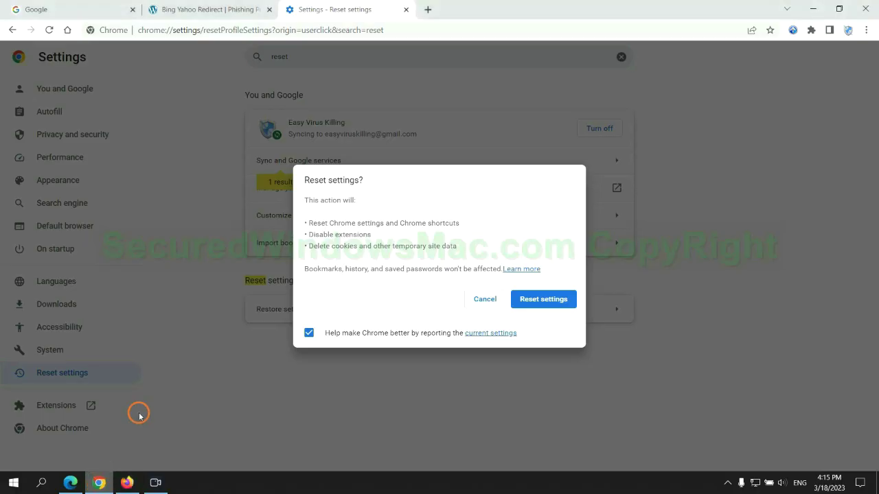